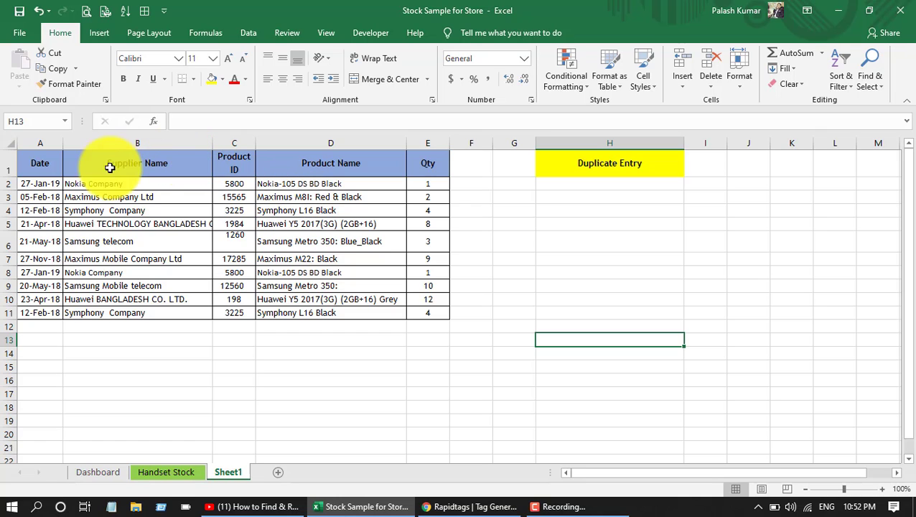
# - Select the stock table range A1:E11, starting from the Date header
pyautogui.click(54, 166)
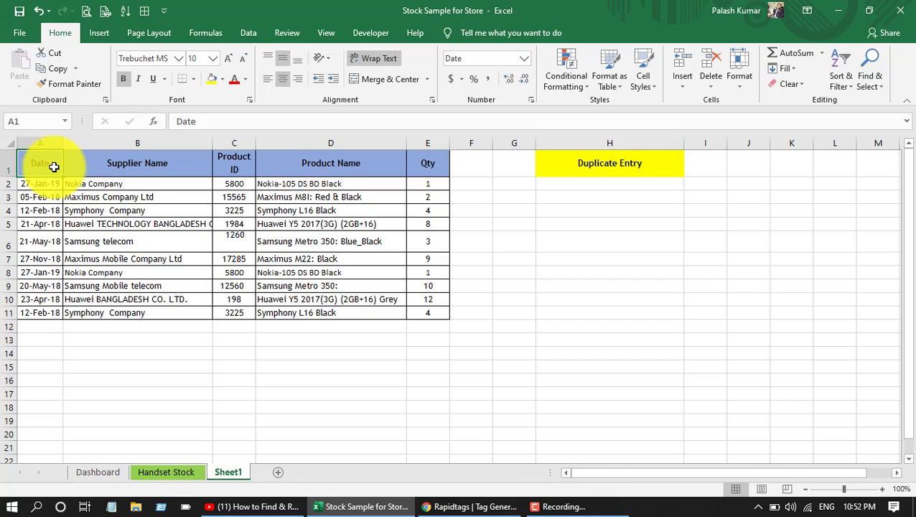
pyautogui.moveTo(54, 166); pyautogui.dragTo(47, 316)
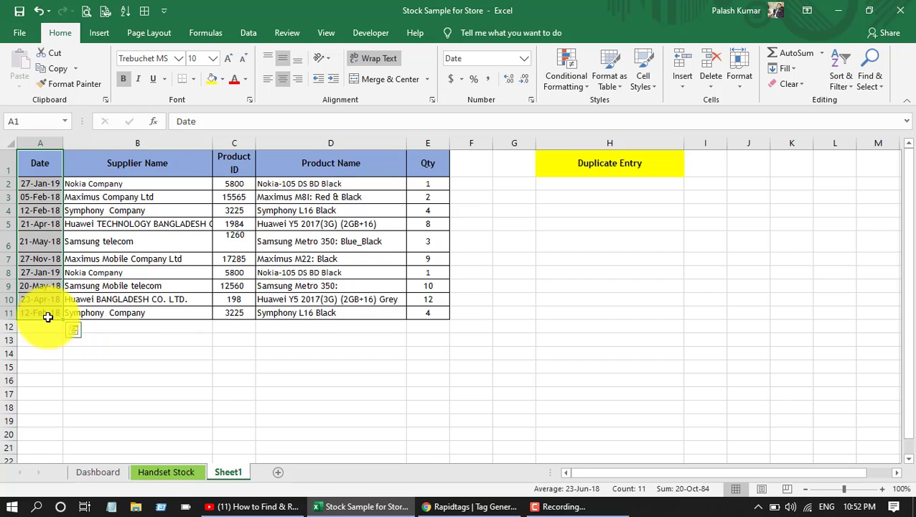
pyautogui.hotkey('ctrl', 'shift', 'Right')
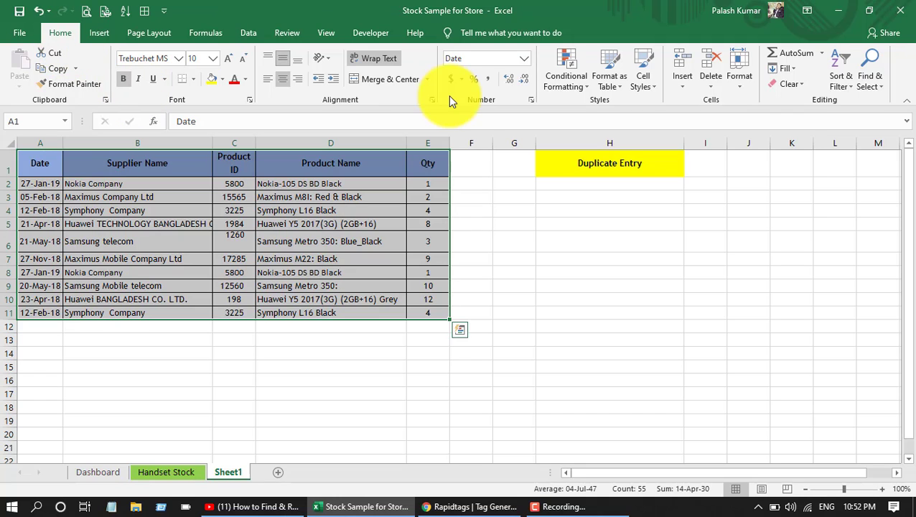
# - Show the Highlight Cells Rules list under Conditional Formatting
pyautogui.click(579, 84)
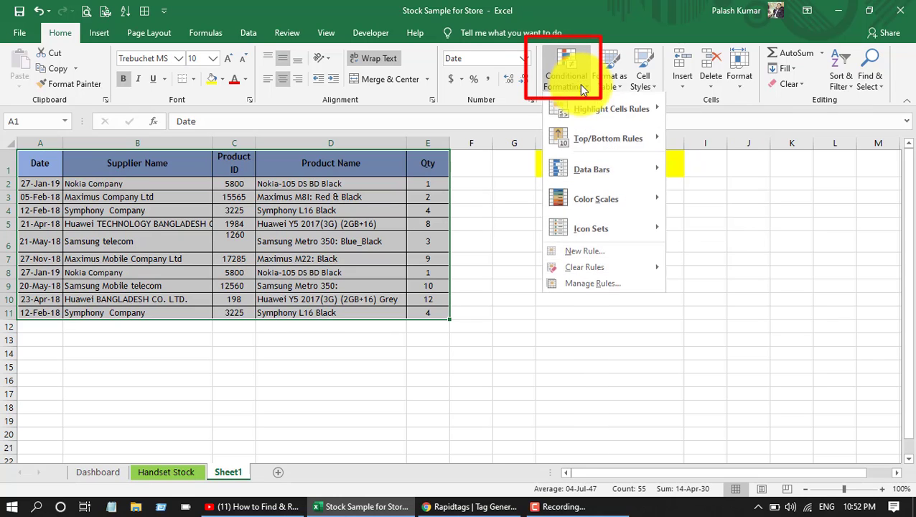
pyautogui.moveTo(578, 107)
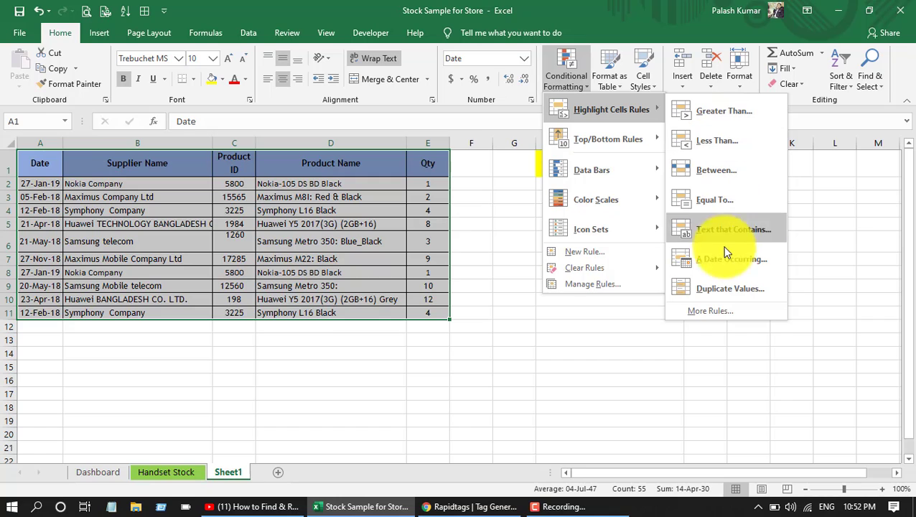
# - Start a Duplicate Values rule, compare the Unique preview, and settle on Duplicate
pyautogui.click(723, 289)
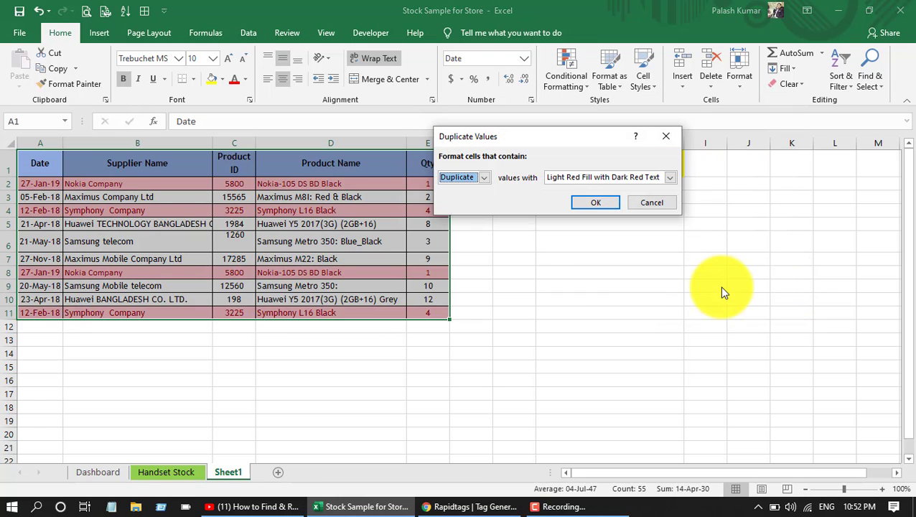
pyautogui.click(483, 180)
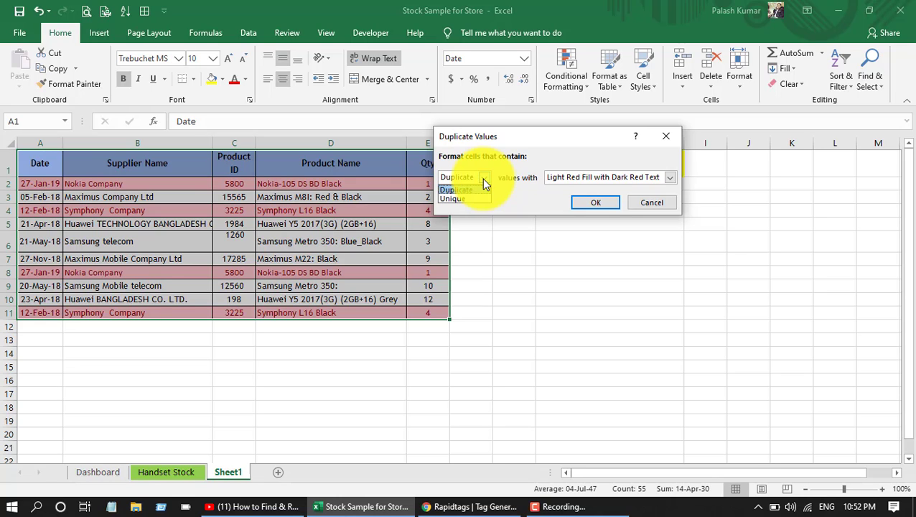
pyautogui.click(473, 198)
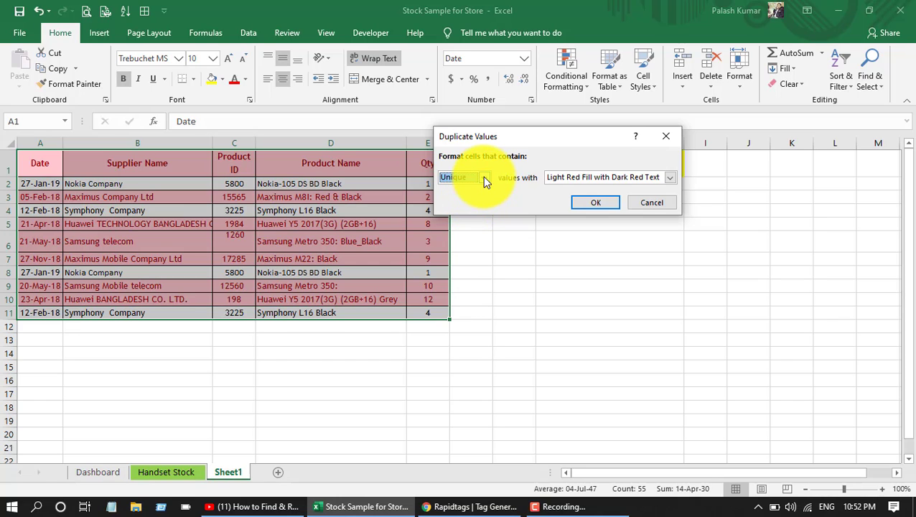
pyautogui.click(484, 180)
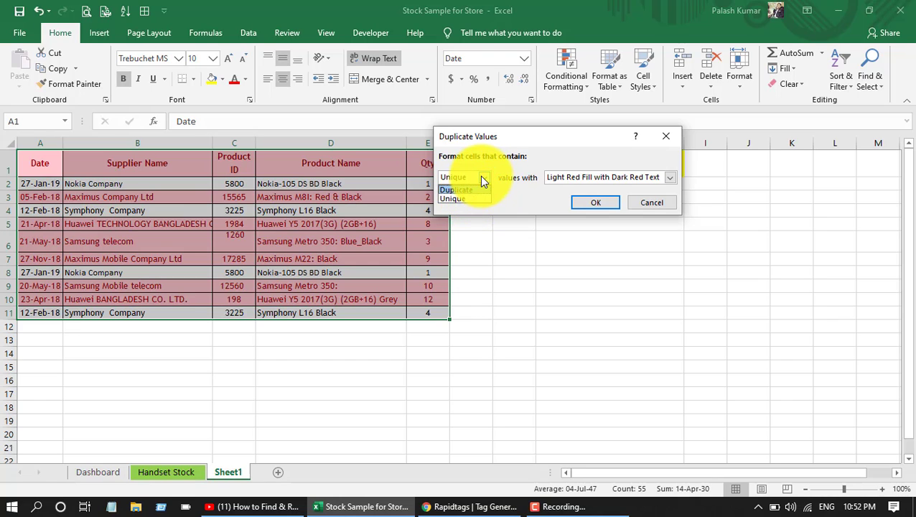
pyautogui.click(483, 177)
pyautogui.click(482, 177)
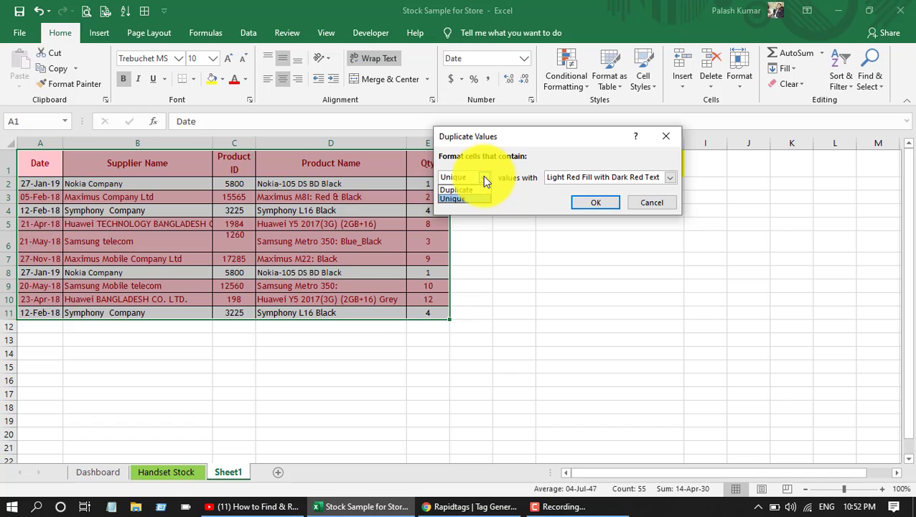
pyautogui.click(480, 189)
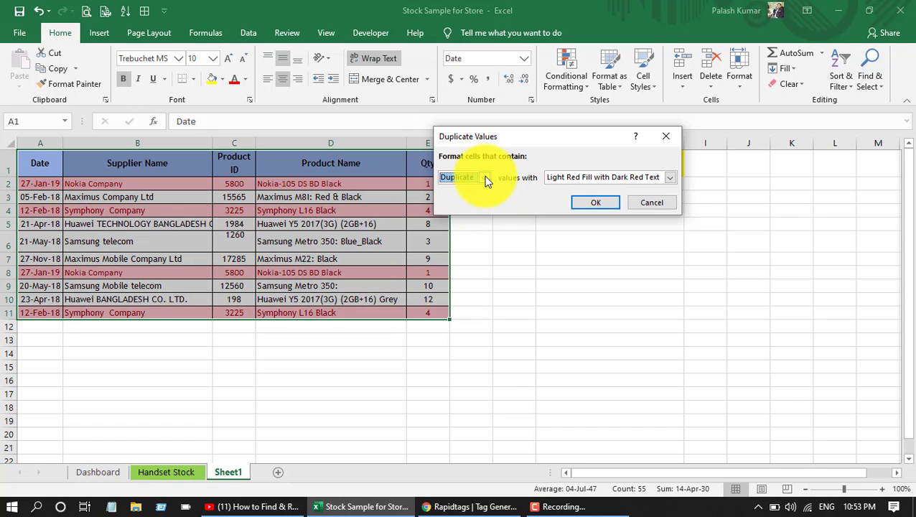
pyautogui.click(485, 177)
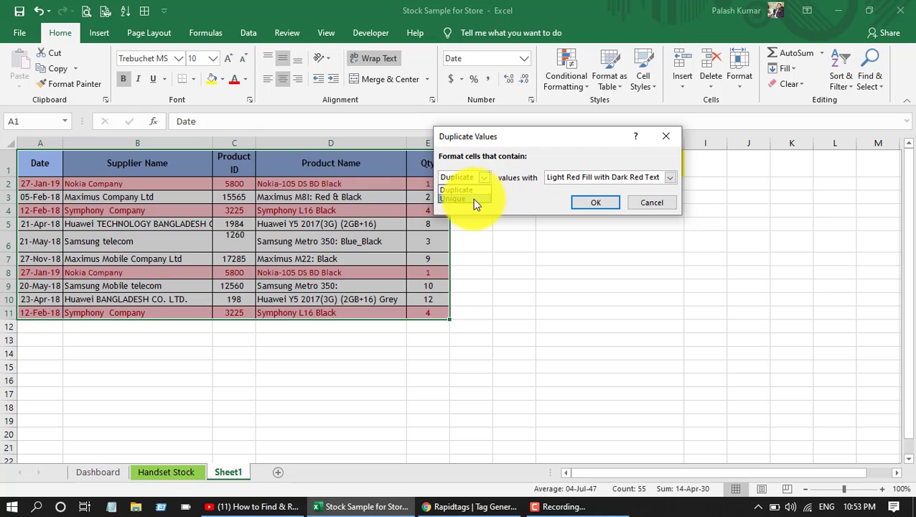
pyautogui.click(472, 199)
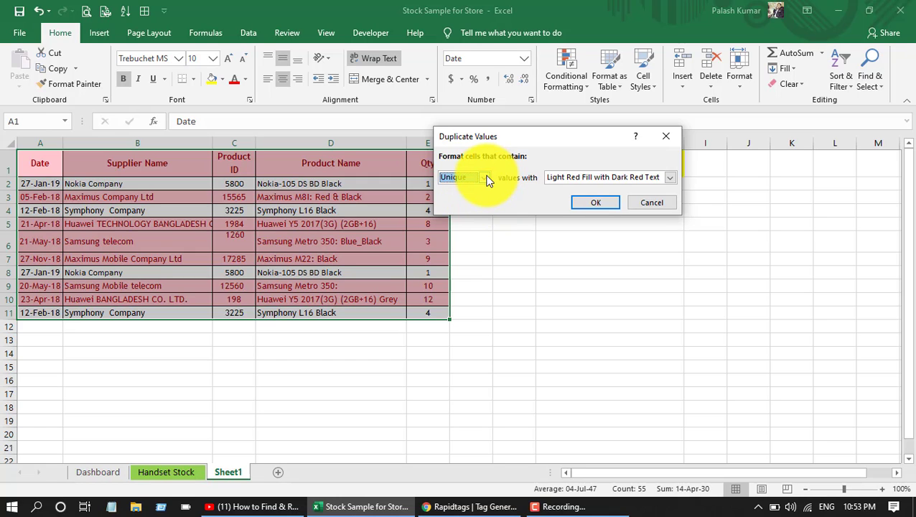
pyautogui.click(486, 178)
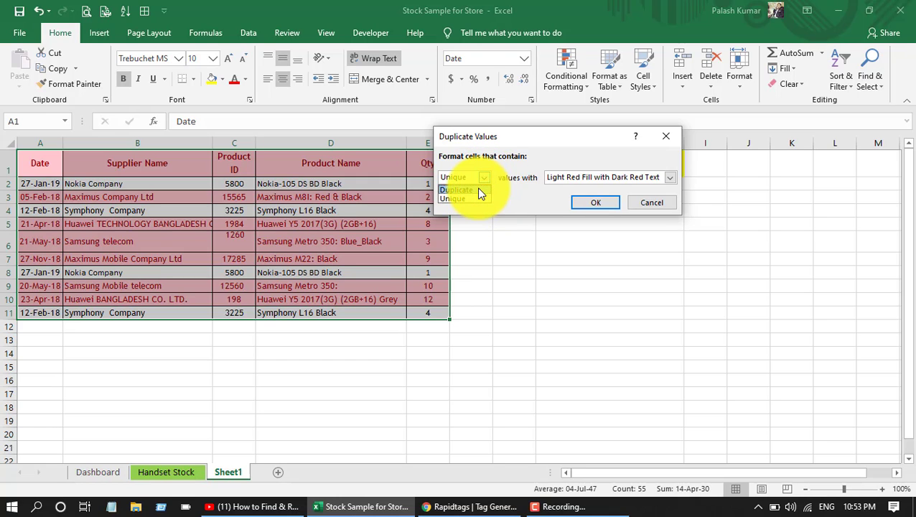
pyautogui.click(479, 189)
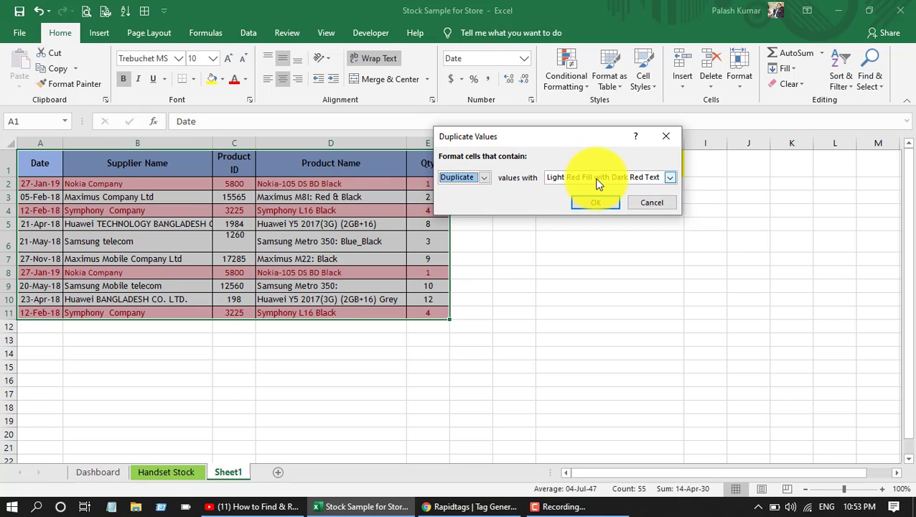
# - Keep Light Red Fill with Dark Red Text and apply the duplicate-values rule
pyautogui.click(669, 180)
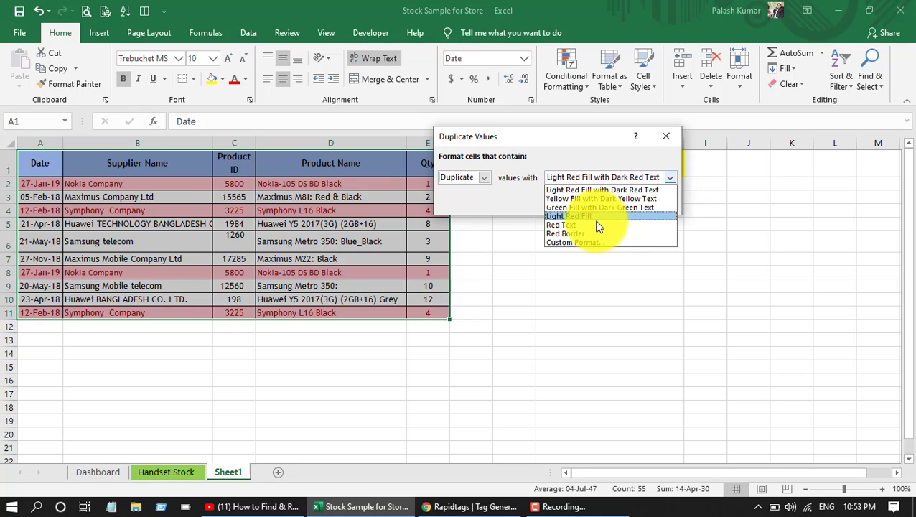
pyautogui.click(666, 178)
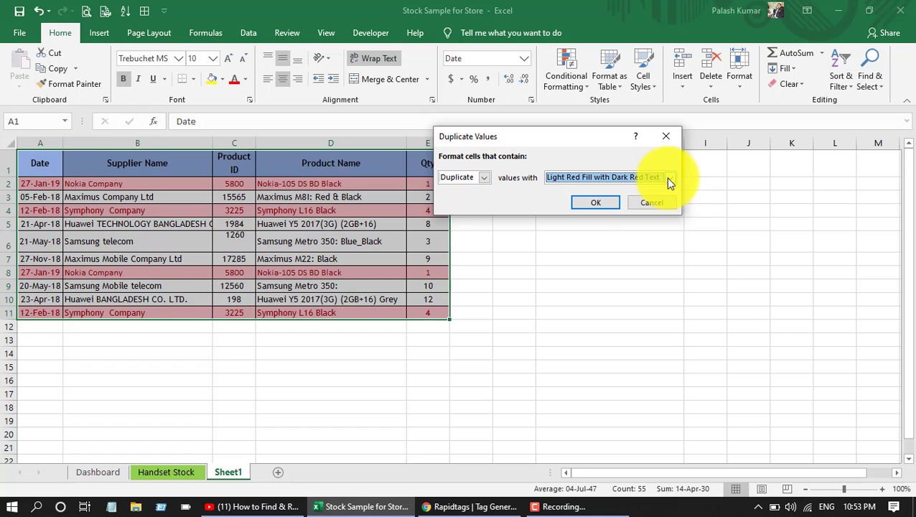
pyautogui.click(585, 208)
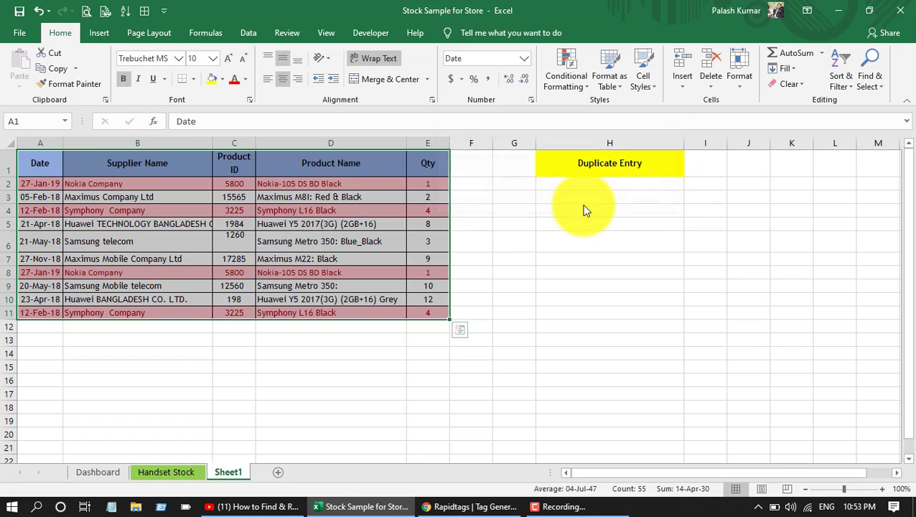
pyautogui.click(524, 297)
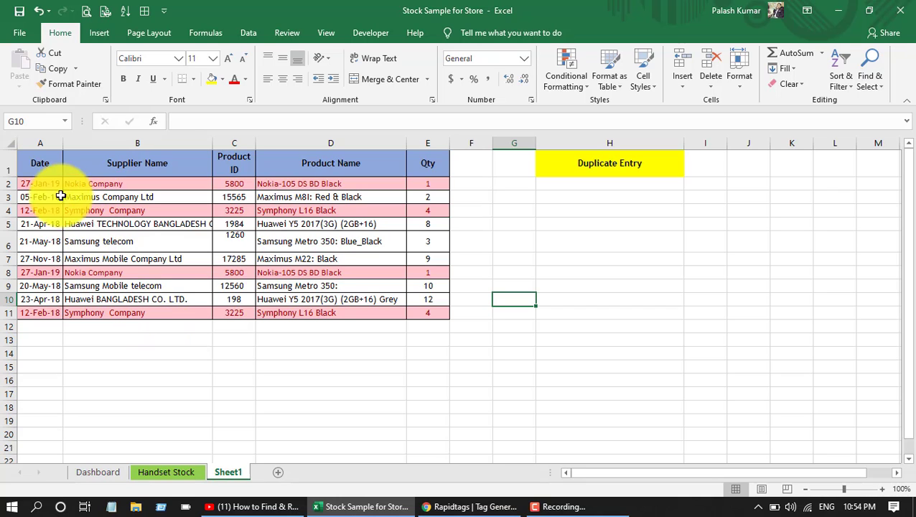
# - Reselect A1:E11 and launch Remove Duplicates from the Data tab
pyautogui.click(47, 166)
pyautogui.hotkey('ctrl', 'shift', 'Down')
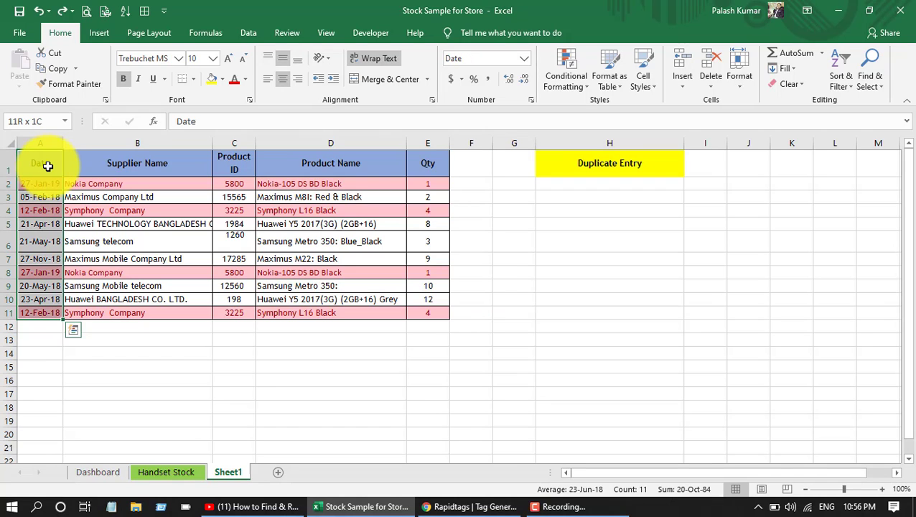
pyautogui.hotkey('ctrl', 'shift', 'Right')
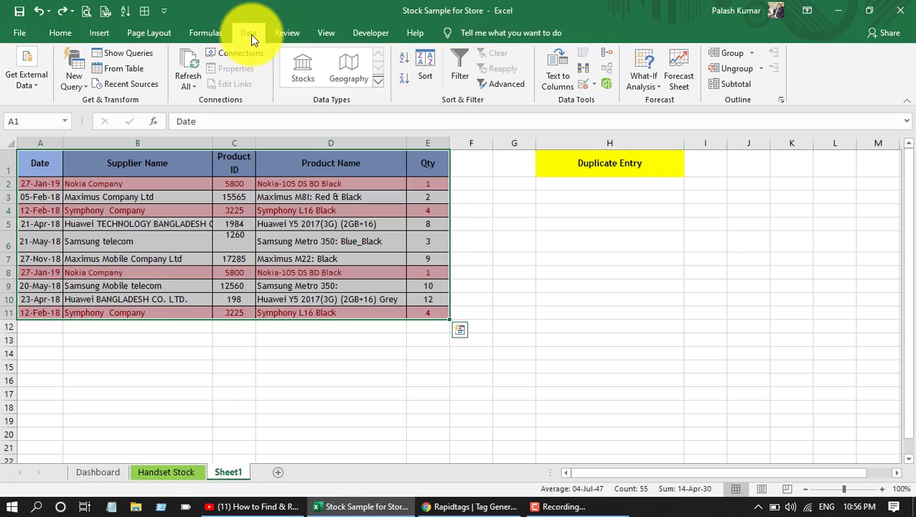
pyautogui.click(585, 74)
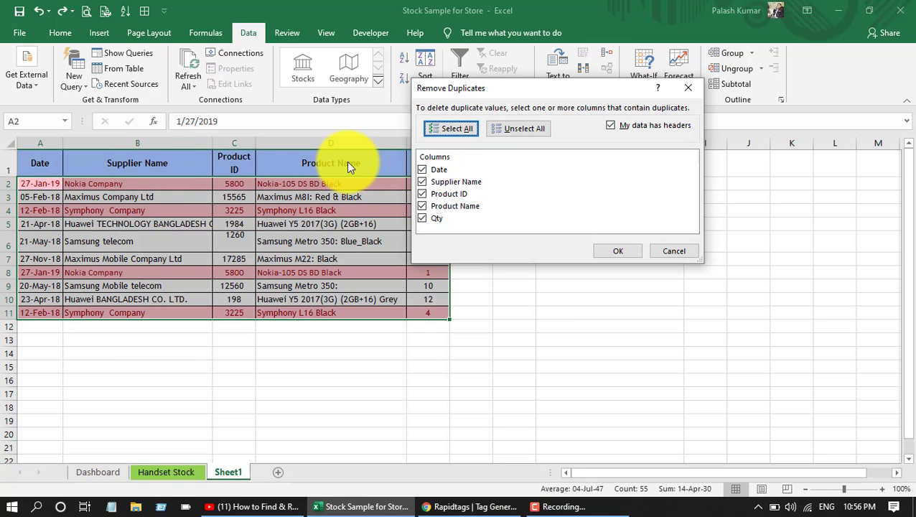
# - Remove the 2 duplicate rows across all five columns, leaving 8 unique entries
pyautogui.click(628, 250)
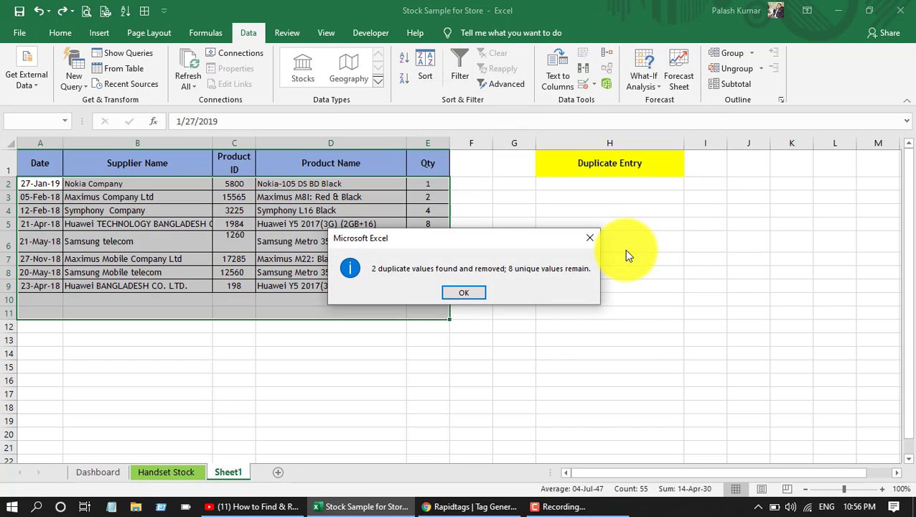
pyautogui.click(466, 293)
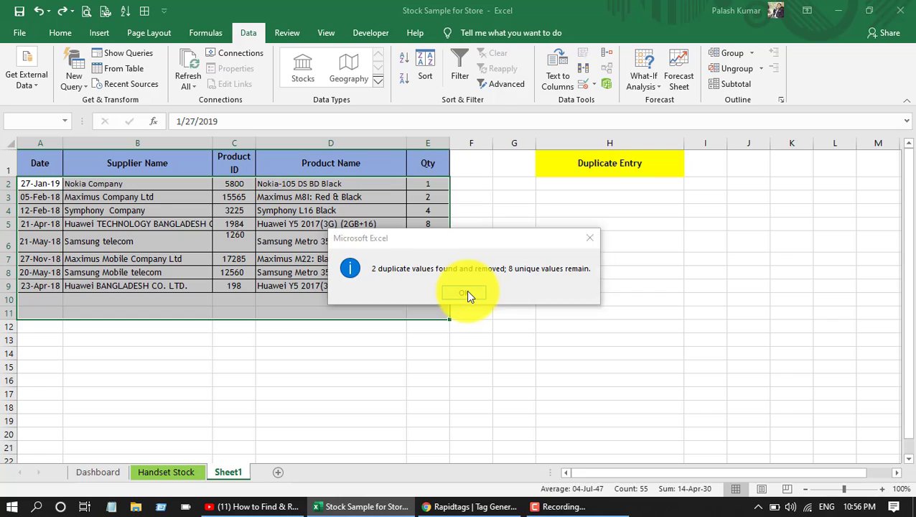